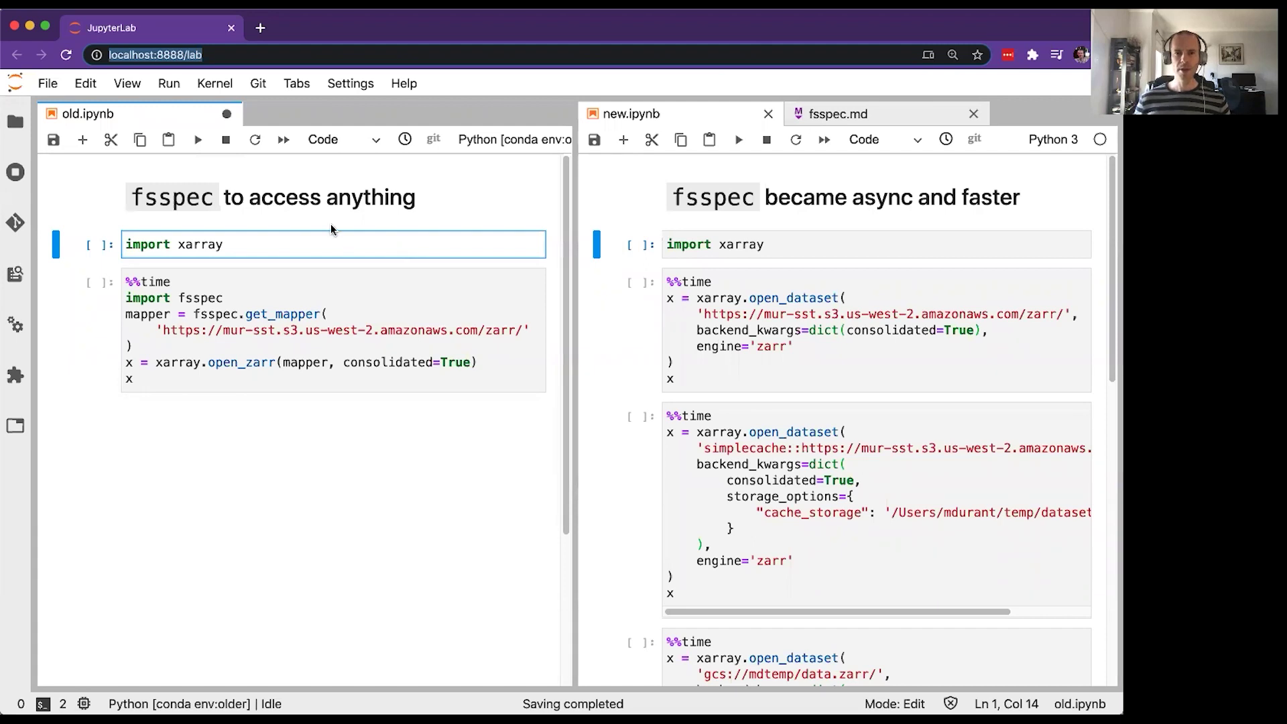
Save old.ipynb and run its import cell and the %%time fsspec get_mapper Zarr loading cell.
key("ctrl+s")
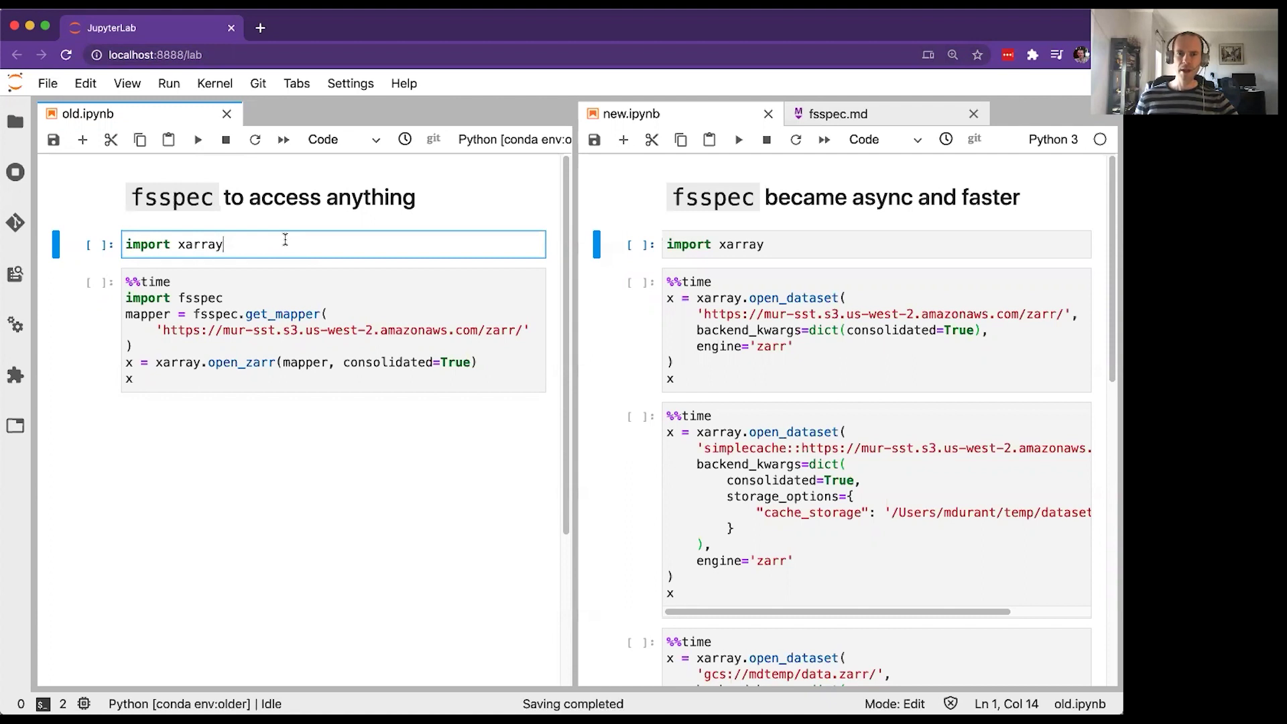
key("shift+Return")
key("shift+Return")
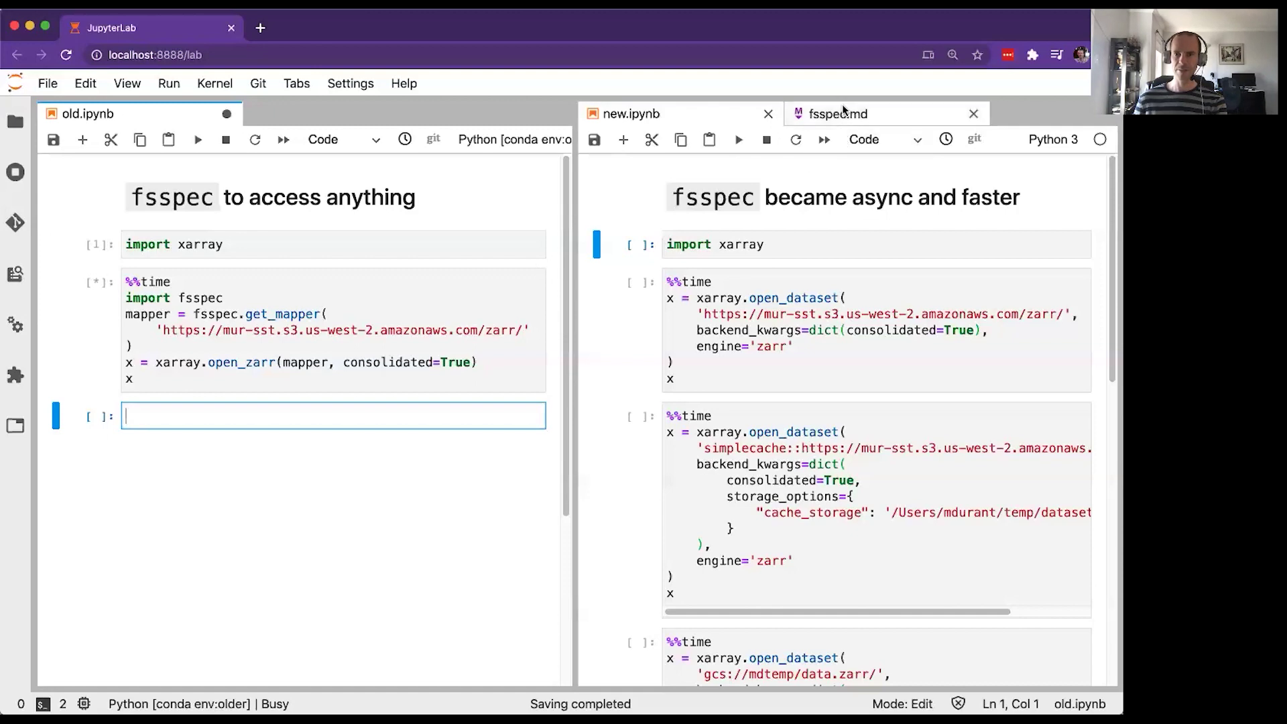
Show fsspec.md's feature list in the right pane and highlight the ecosystem integration feature.
left_click(843, 114)
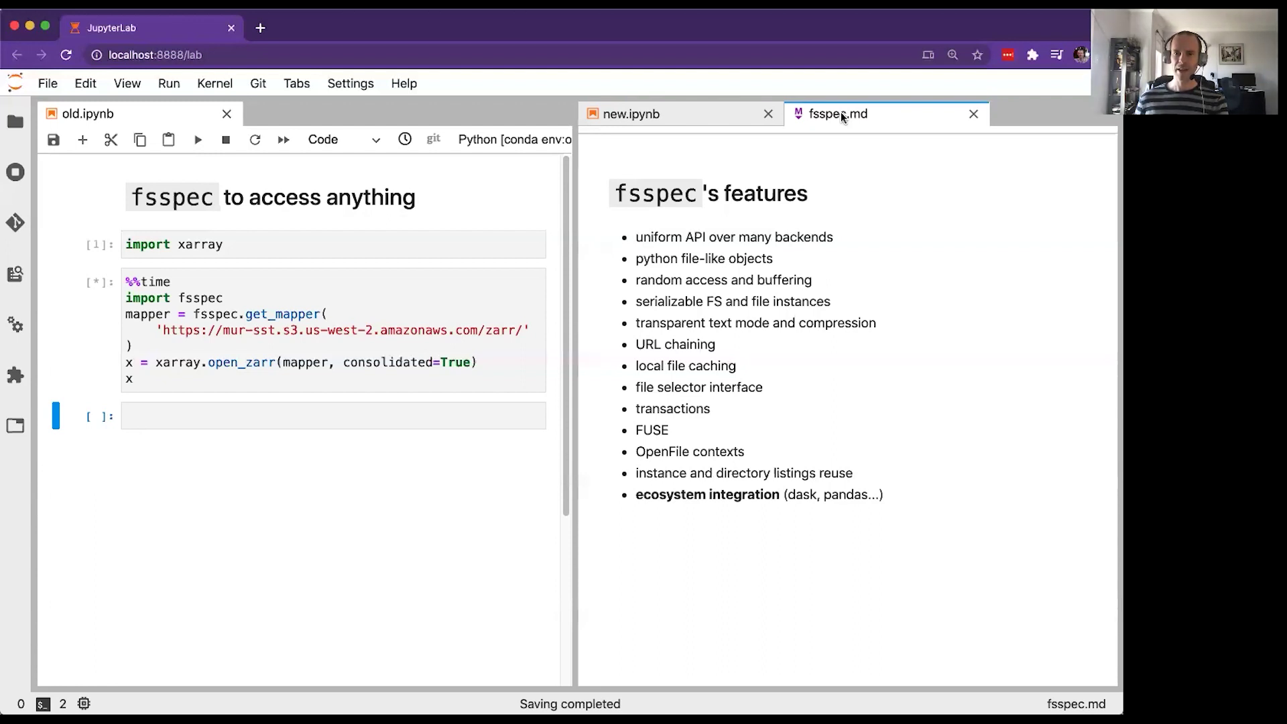
left_click_drag(885, 494, 634, 494)
Clear the features-list highlight while the fsspec loading cell finishes in 2min 42s.
left_click(744, 554)
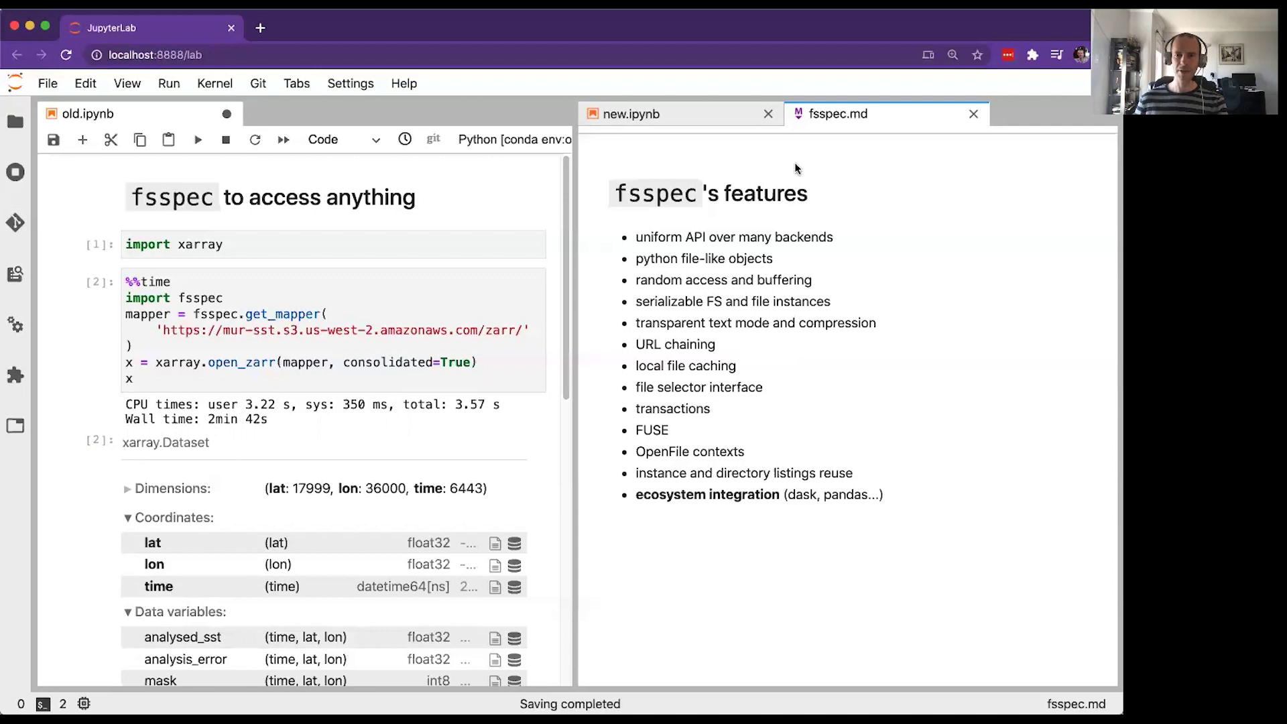
Switch to new.ipynb and run its import xarray and open_dataset cells, loading in 4.83 s.
left_click(698, 112)
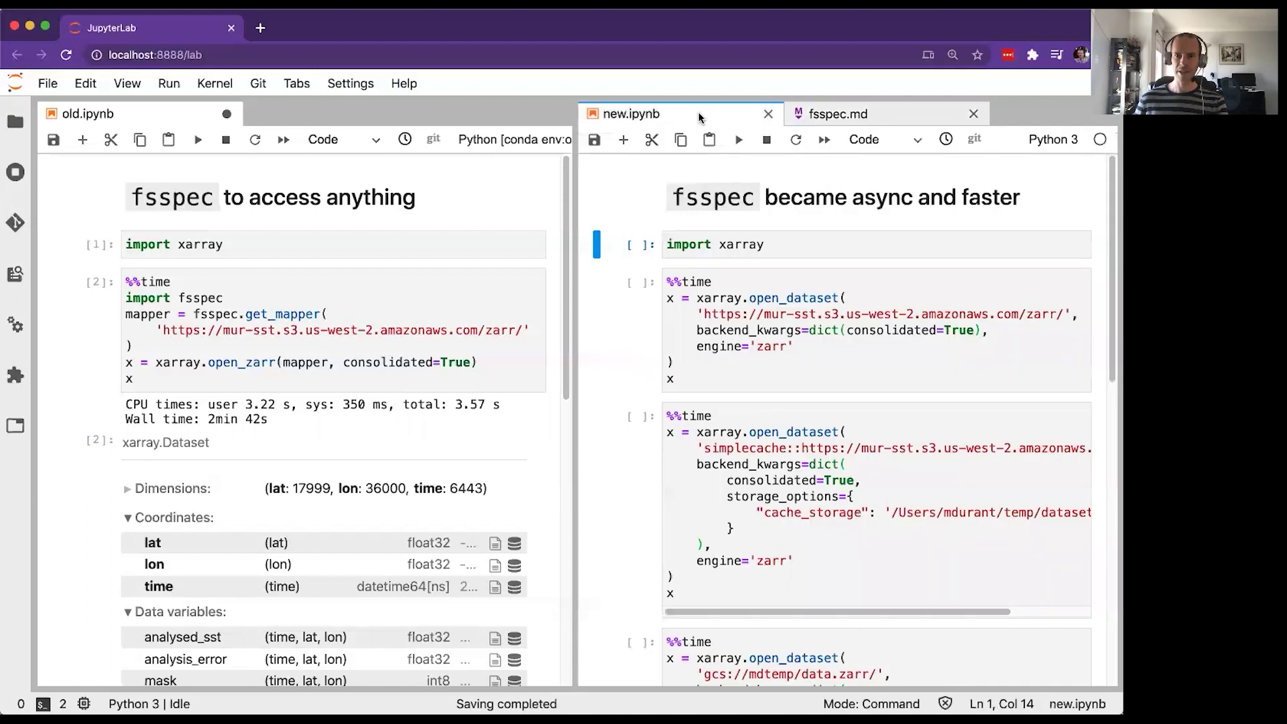
left_click(834, 254)
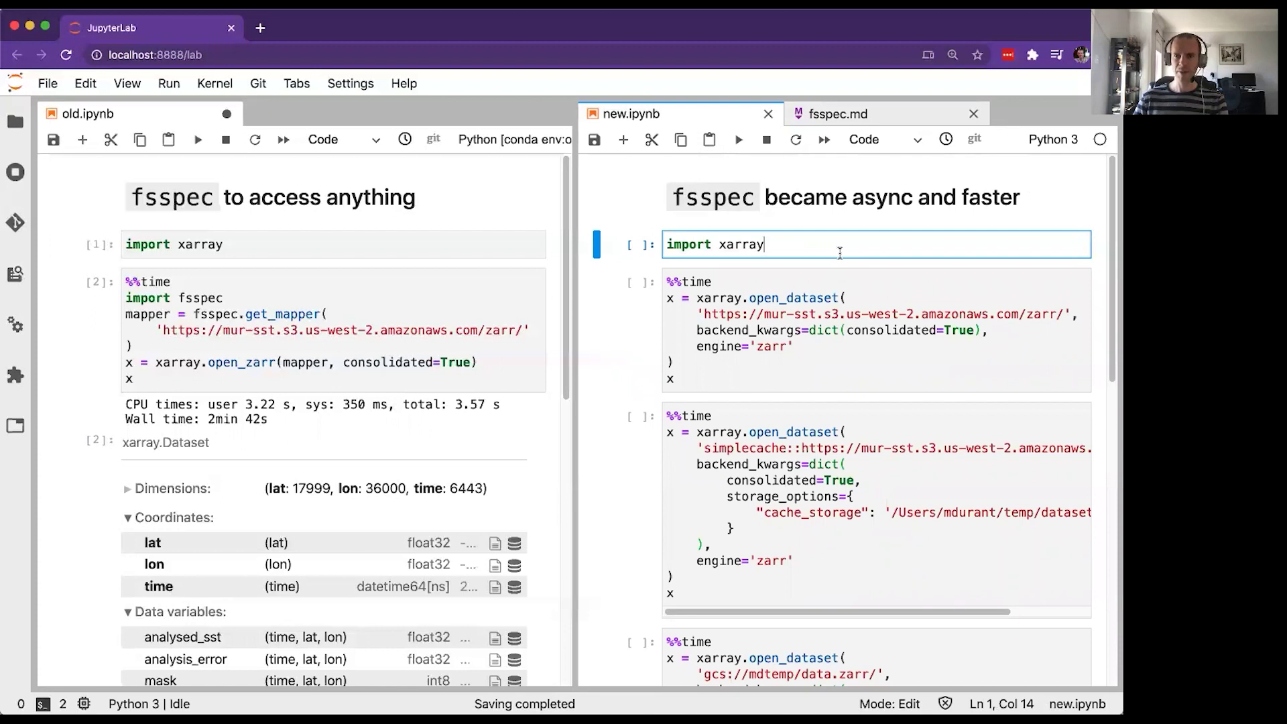
key("shift+Return")
key("shift+Return")
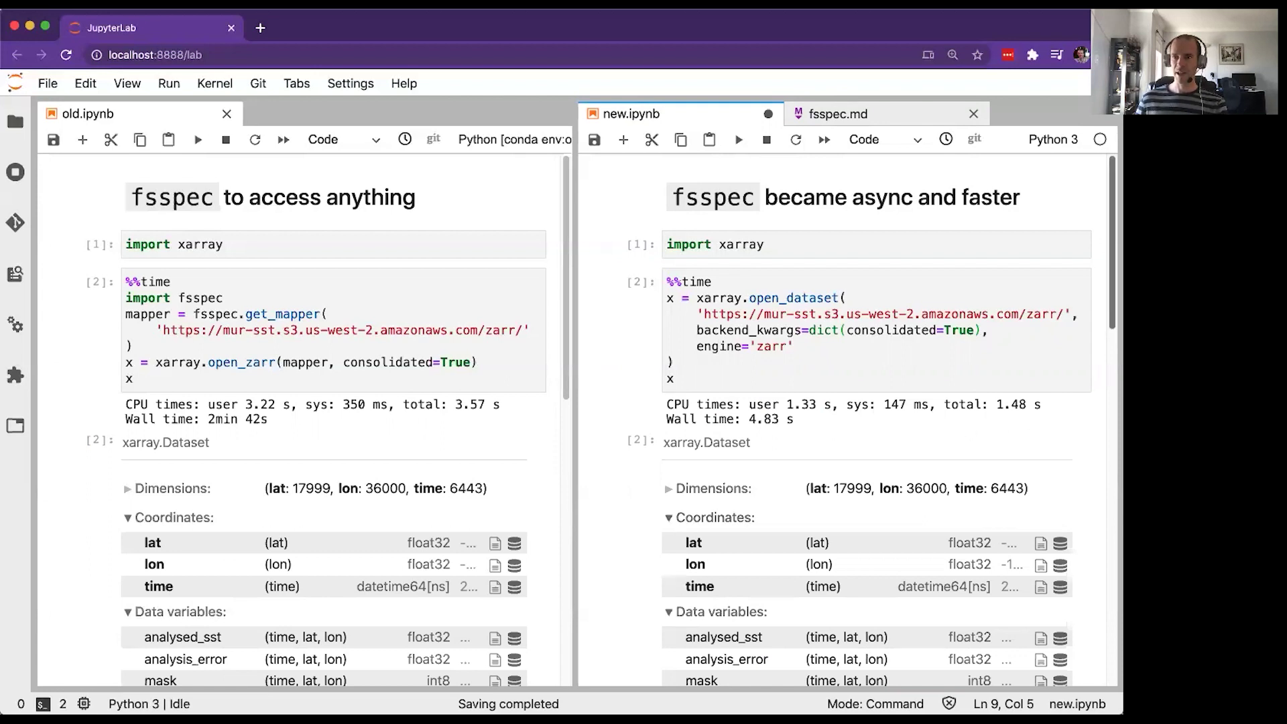
scroll(884, 403, "down", 10)
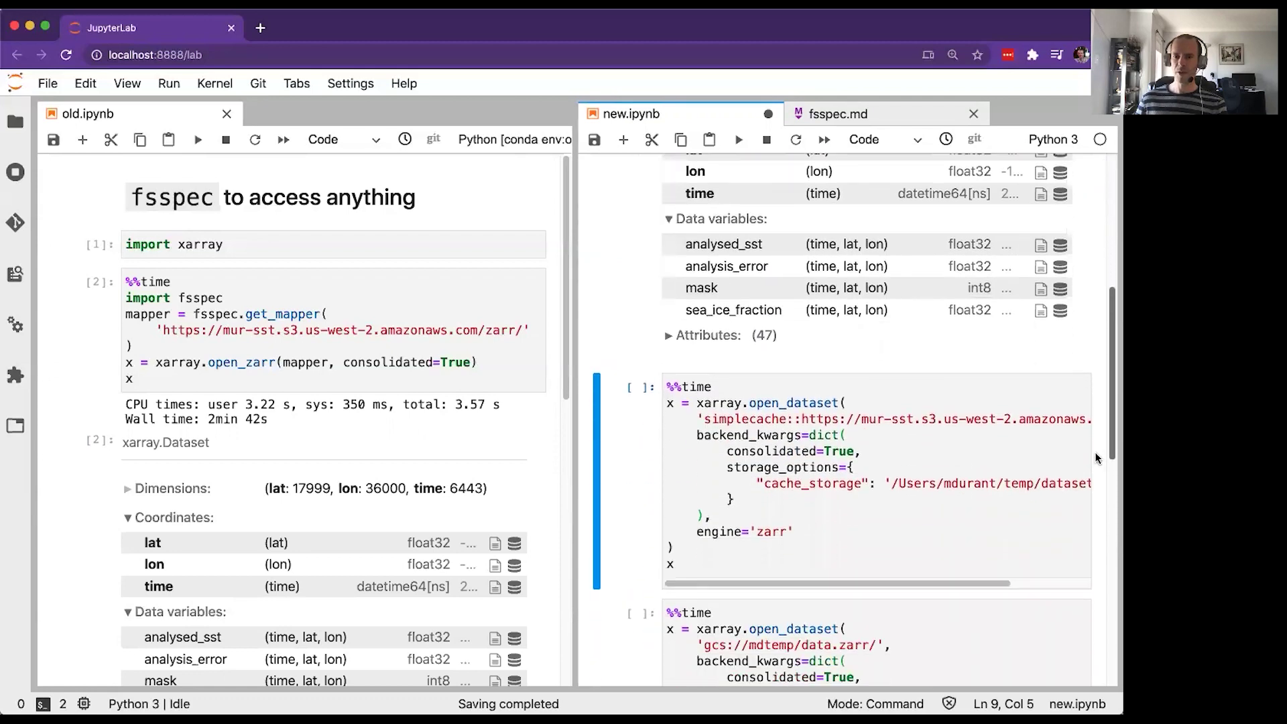
scroll(1093, 498, "down", 1)
left_click(758, 364)
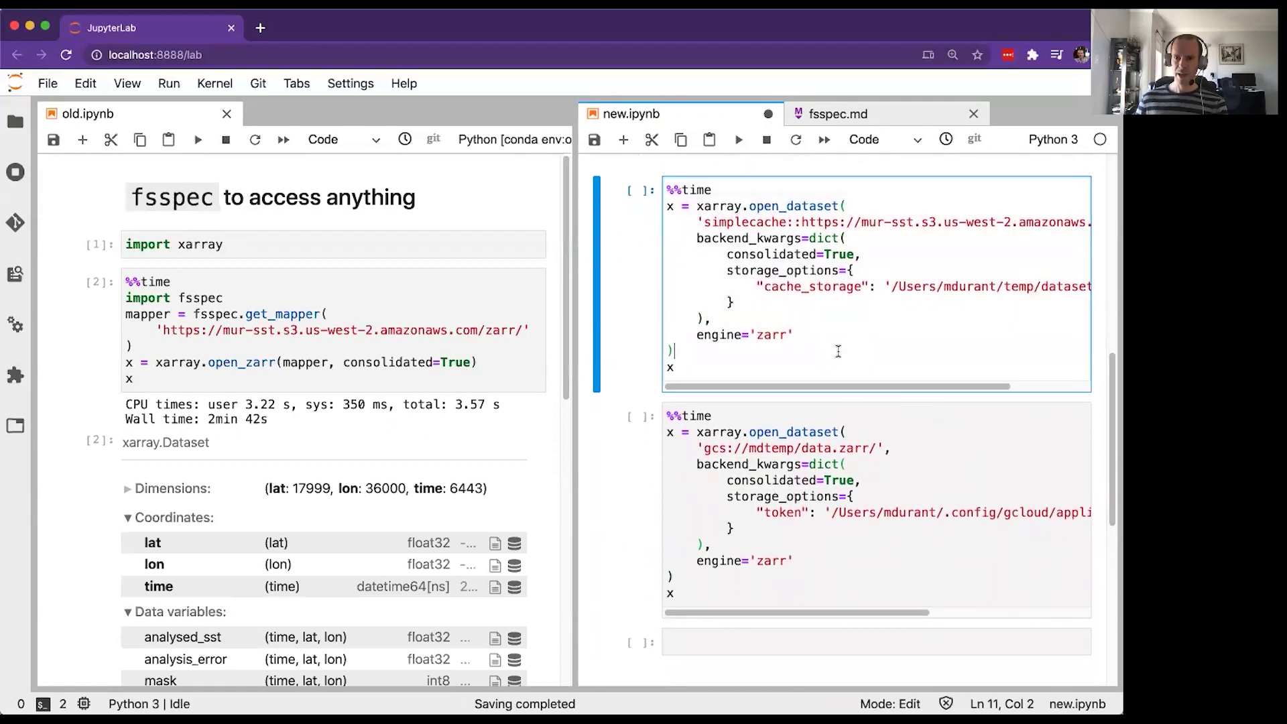
left_click(751, 372)
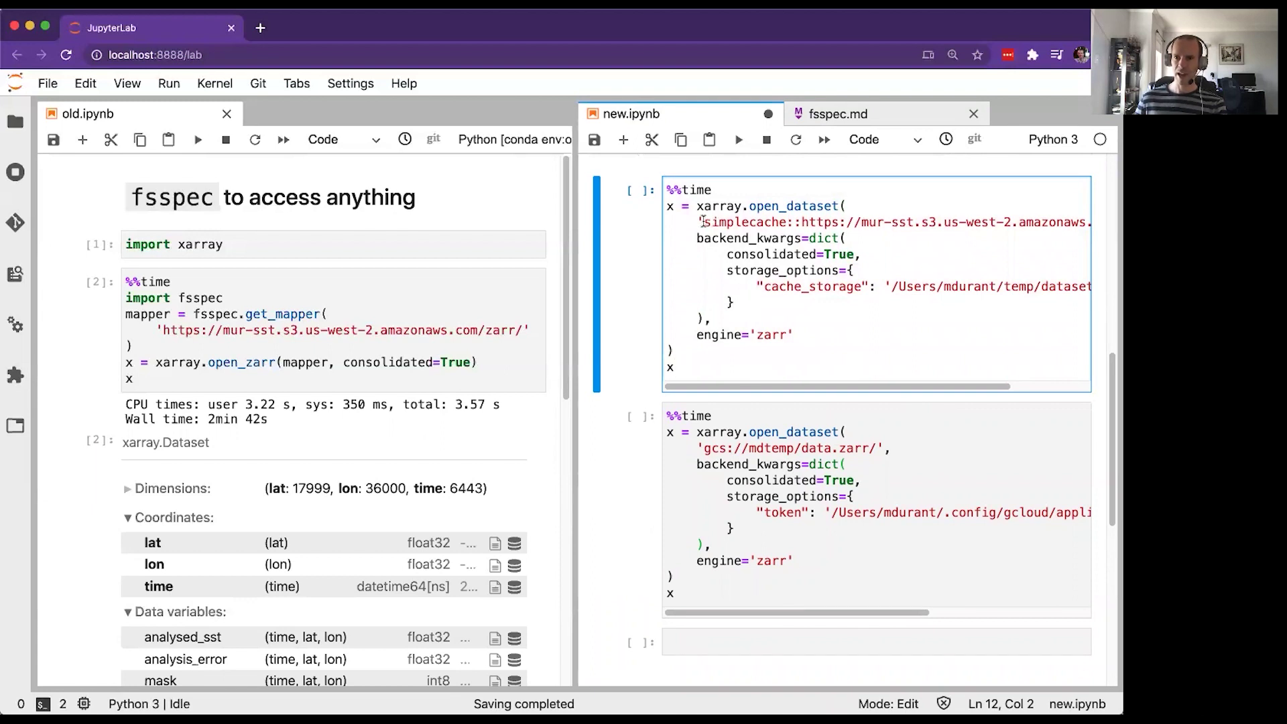
left_click_drag(703, 222, 801, 222)
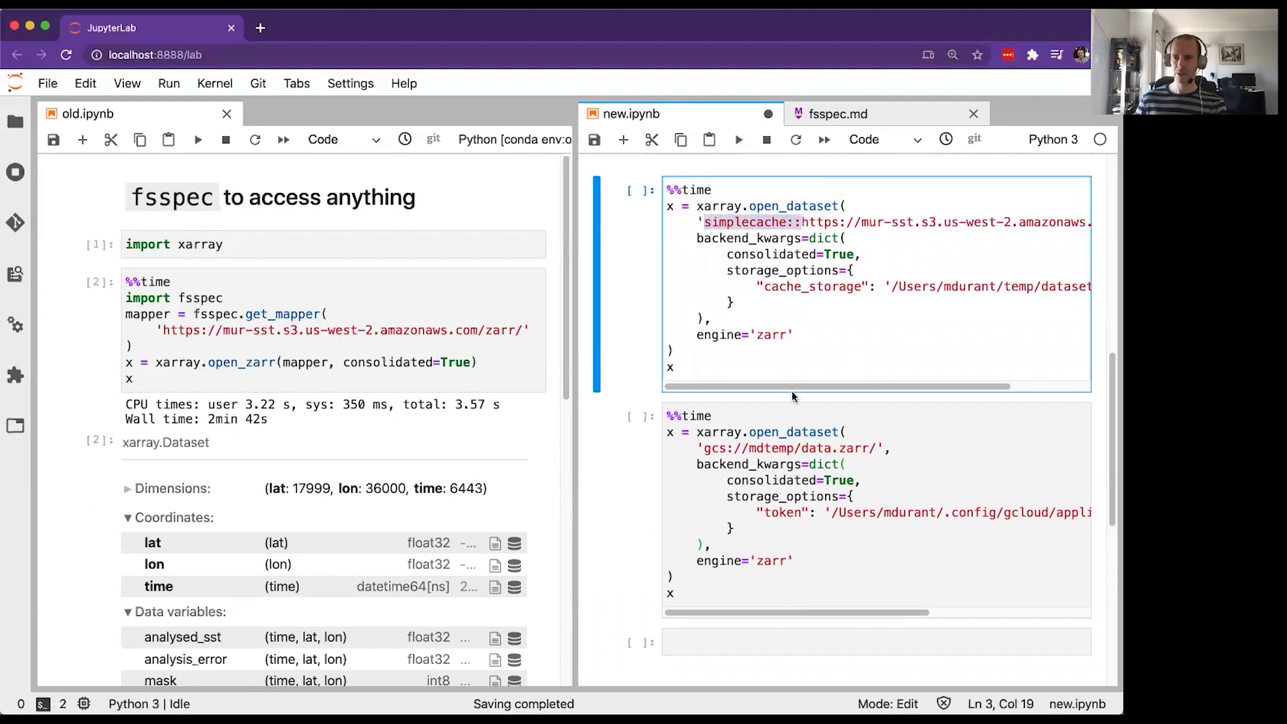
left_click(758, 365)
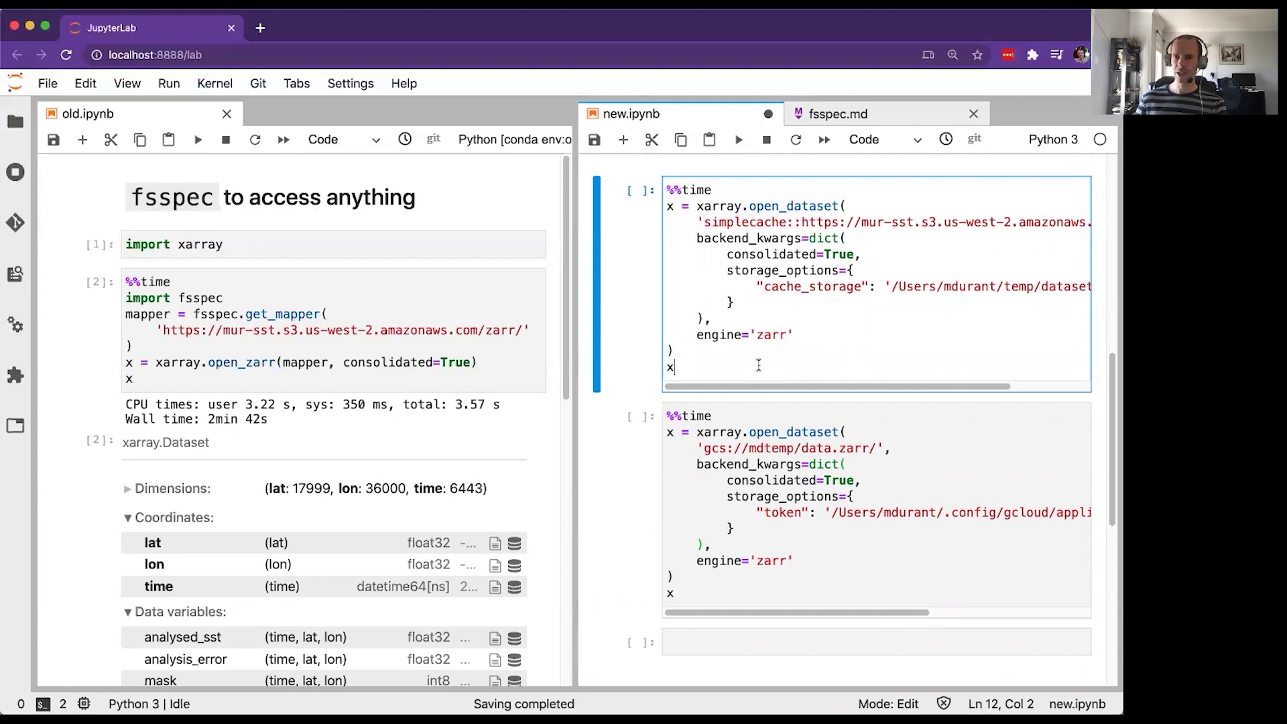
left_click_drag(757, 286, 931, 290)
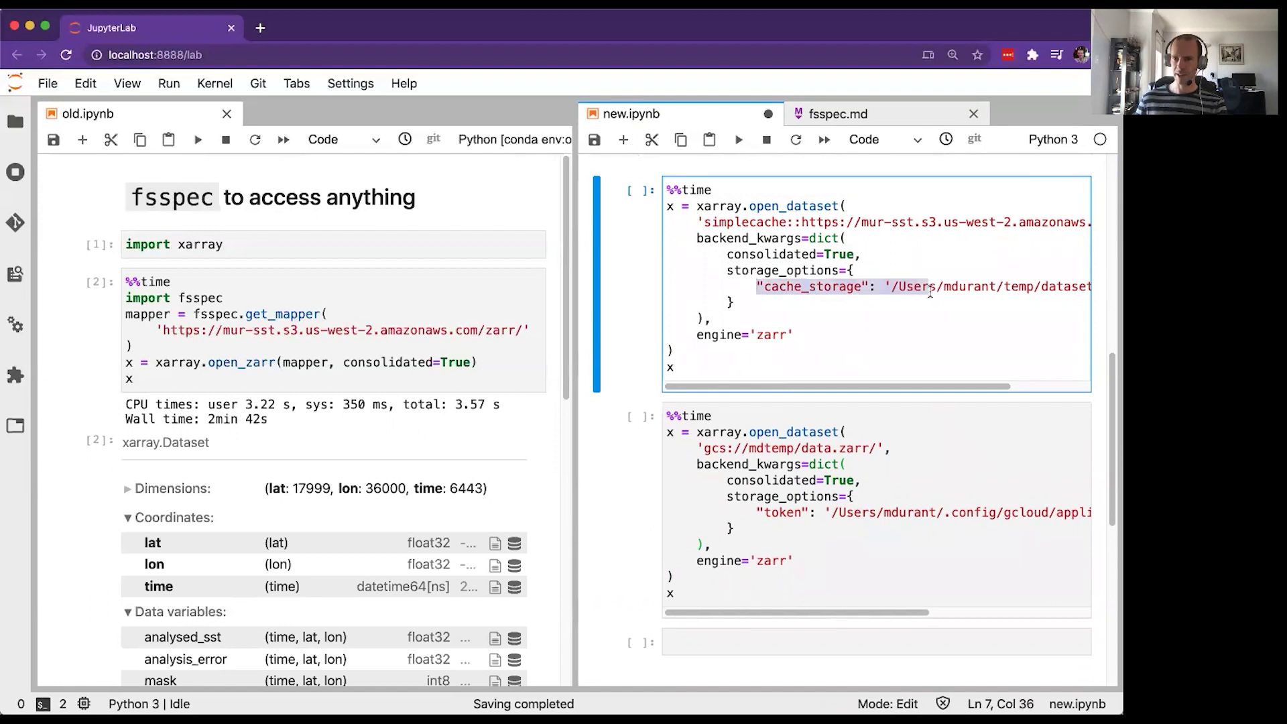
left_click(932, 287)
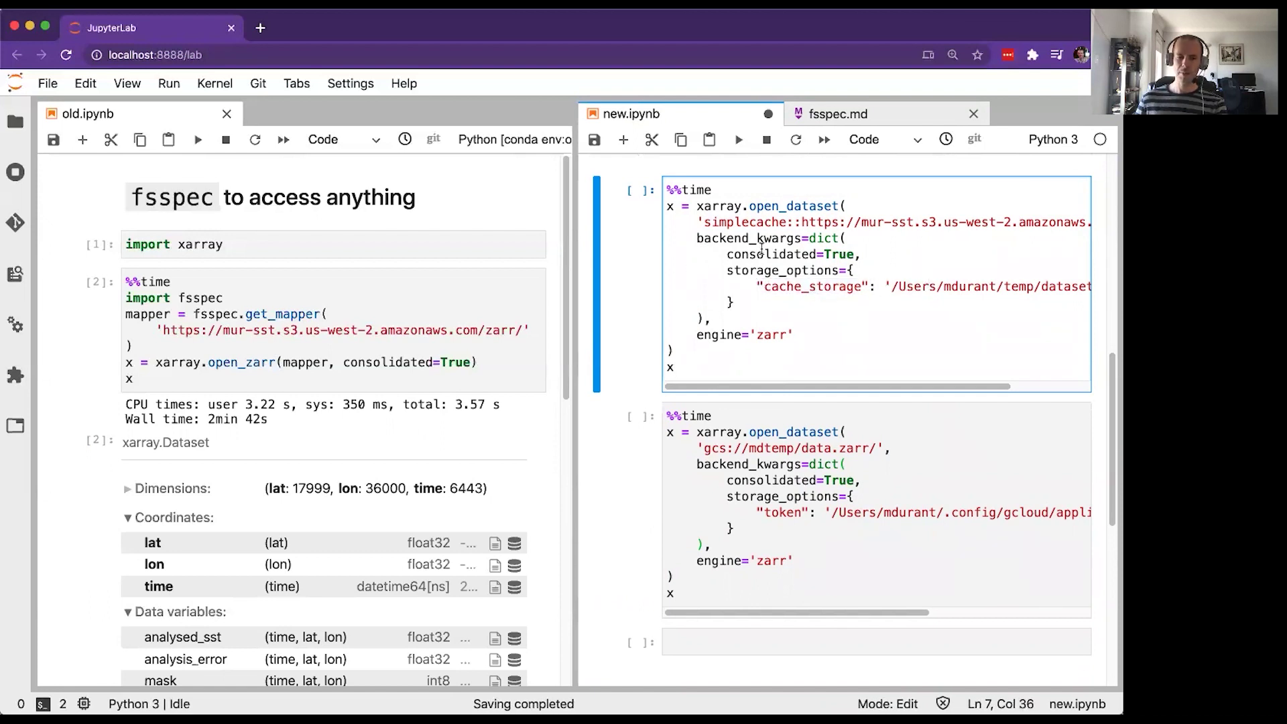
left_click(707, 370)
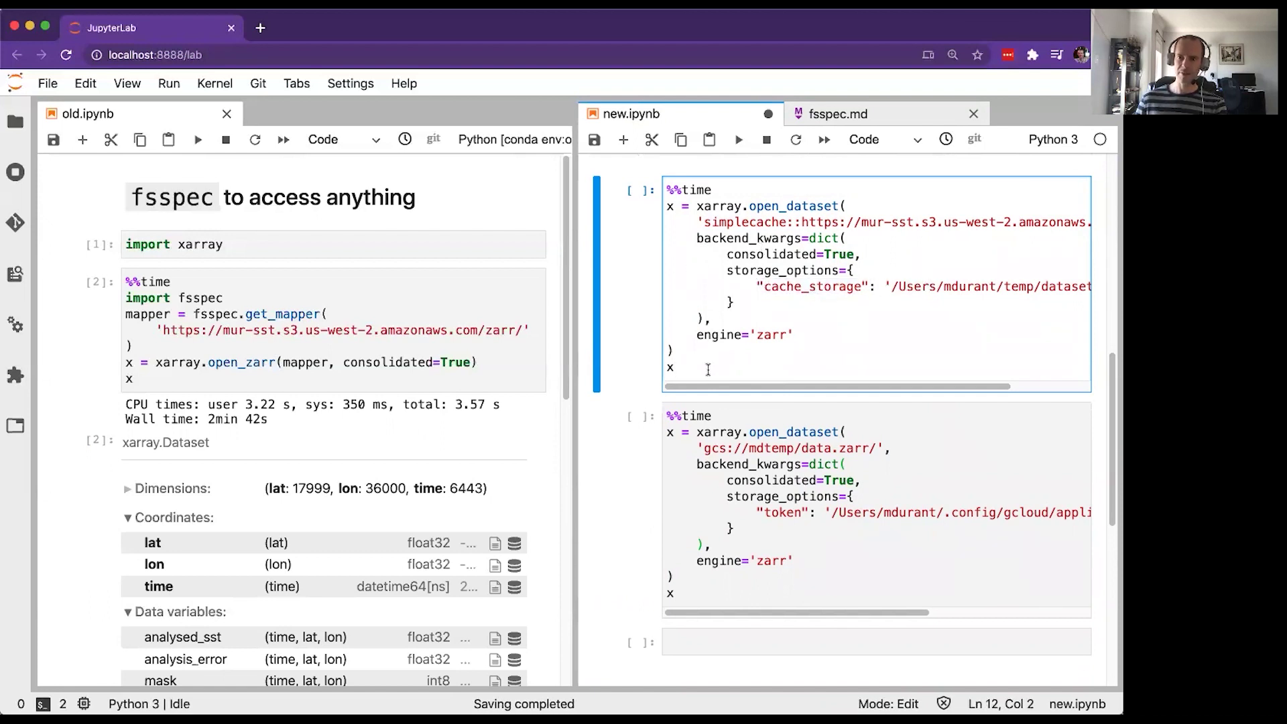
Save, then run the simplecache cell twice (4.33 s, cached 172 ms), highlighting the simplecache: prefix.
key("ctrl+s")
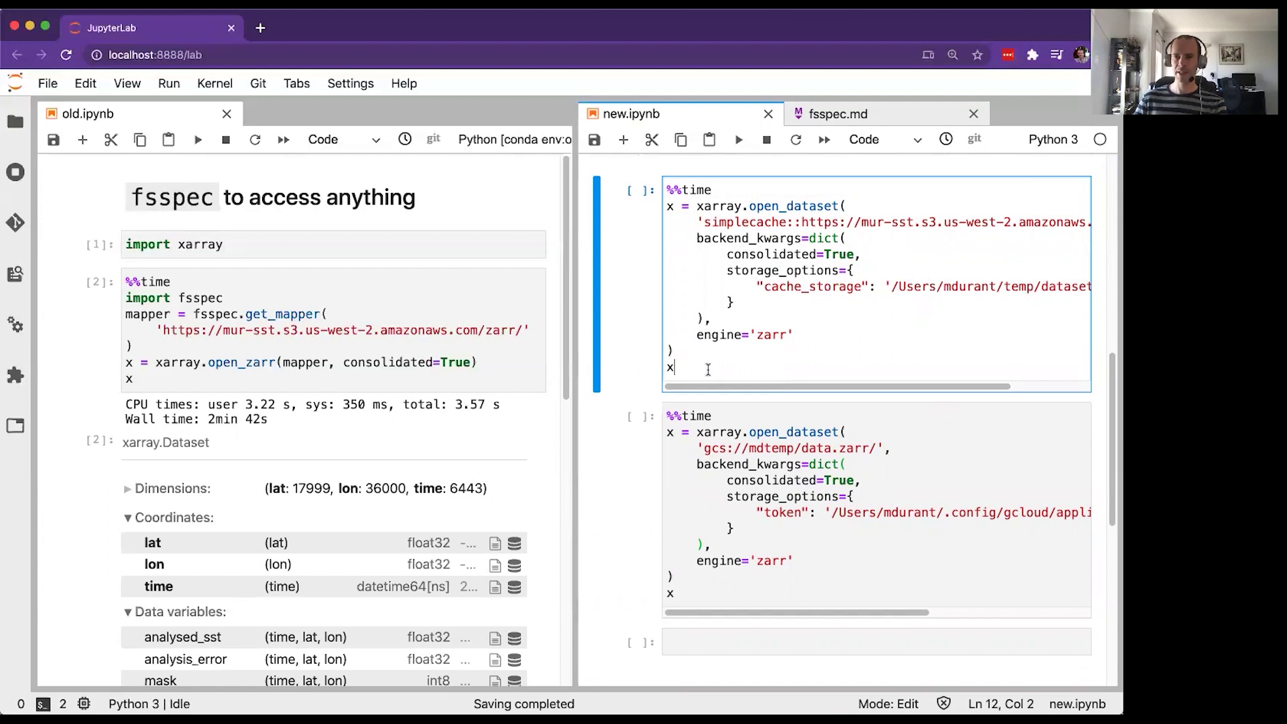
key("shift+Return")
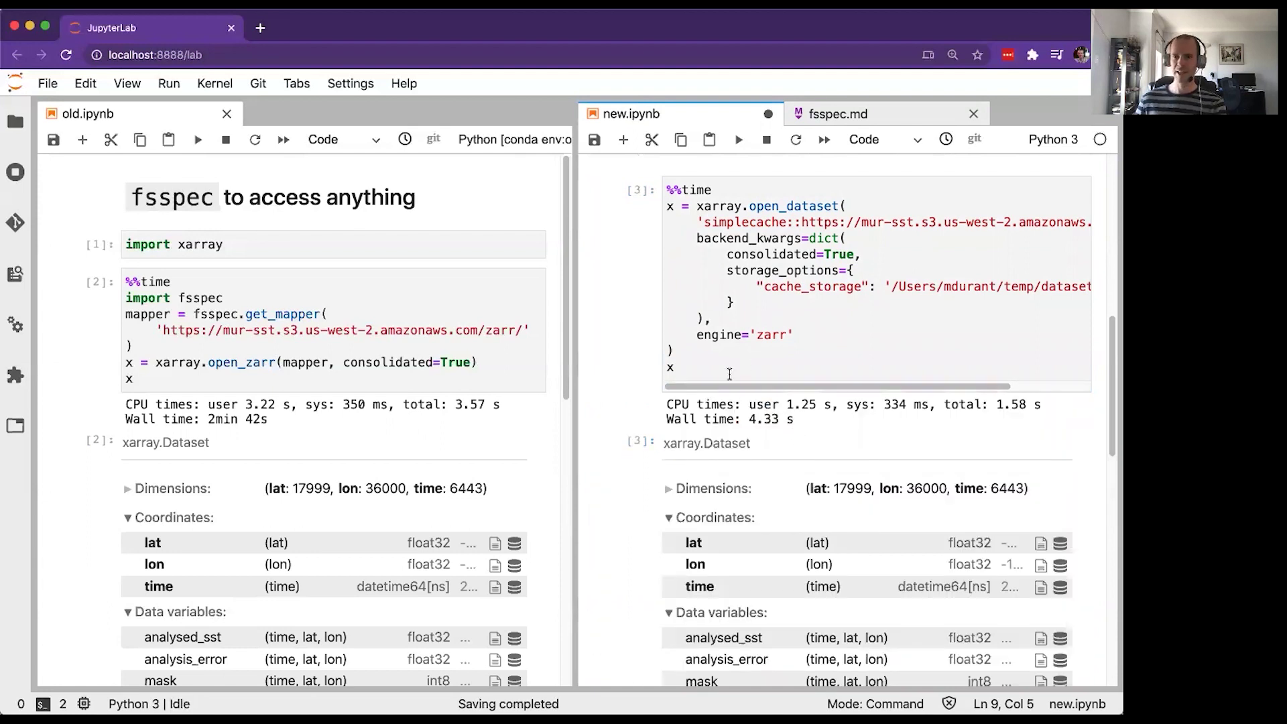
left_click(723, 372)
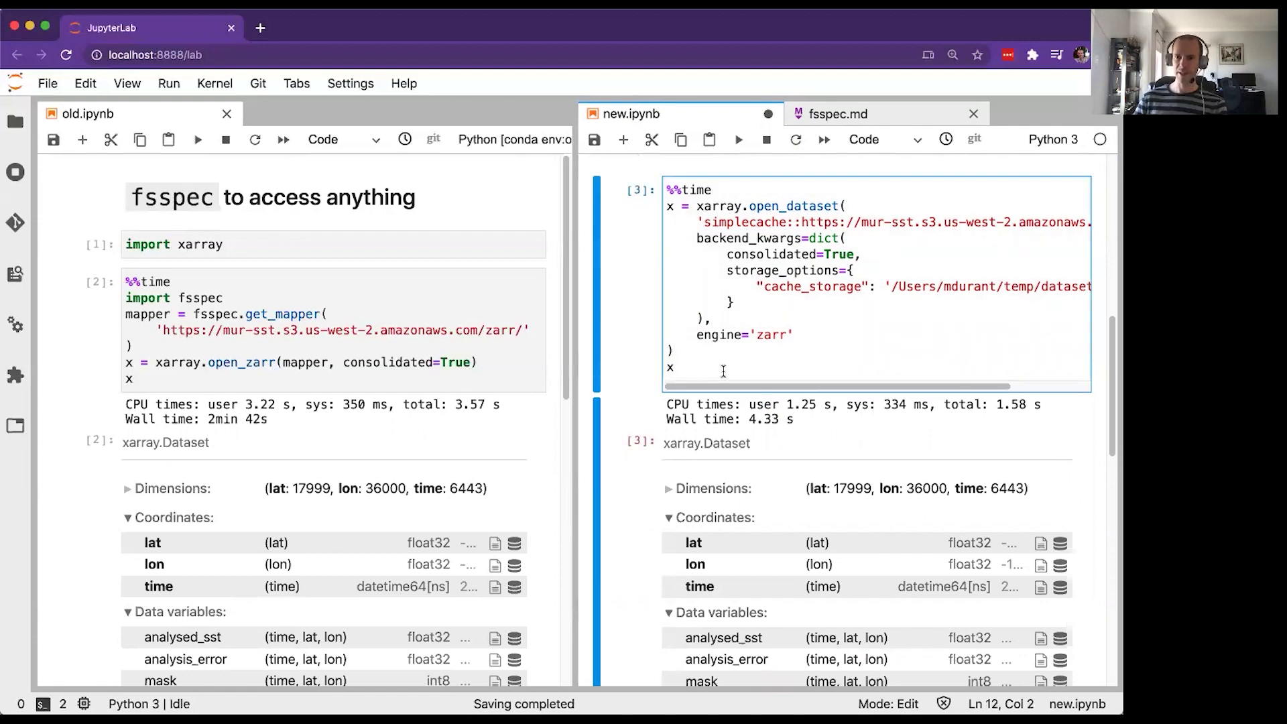
key("shift+Return")
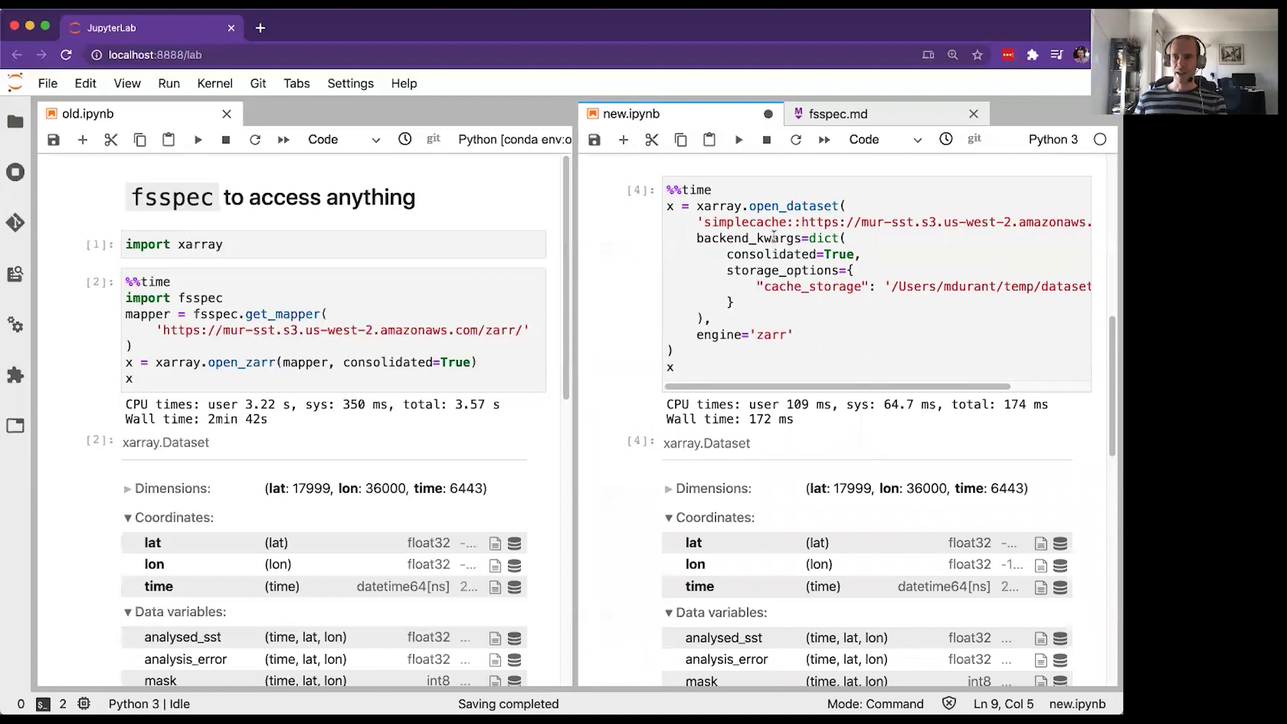
left_click_drag(704, 223, 797, 222)
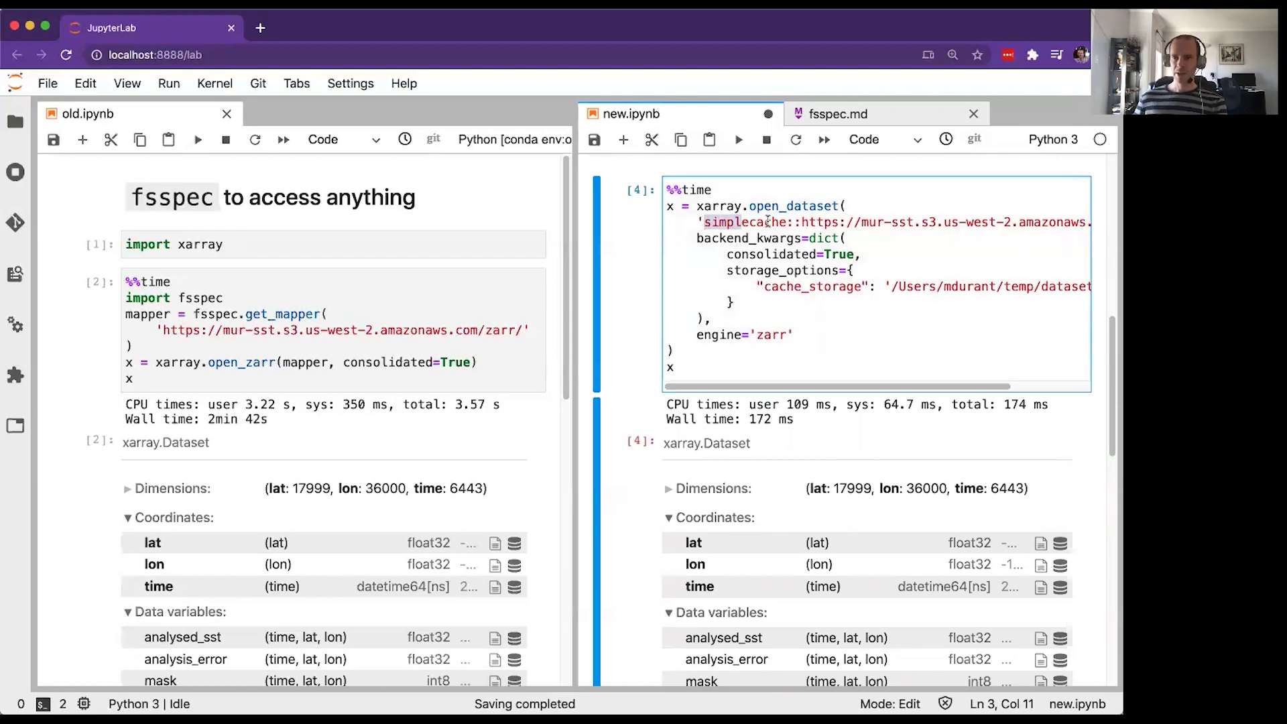
left_click(783, 257)
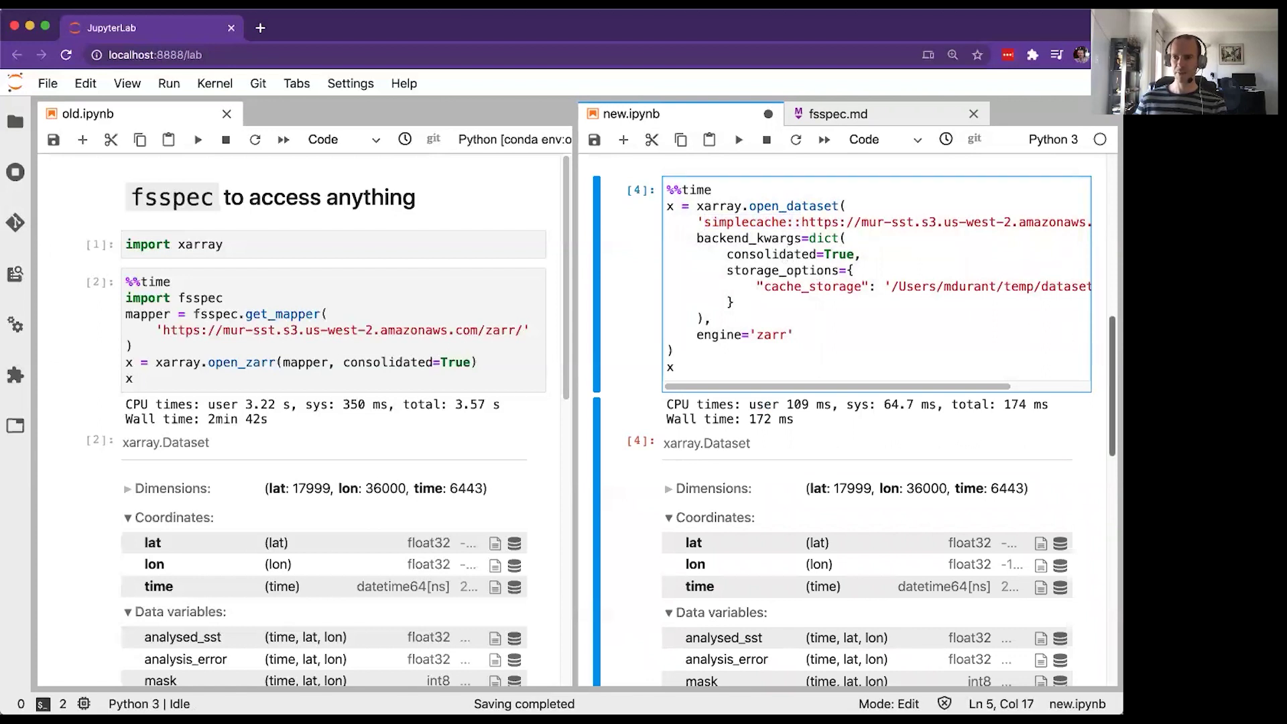
scroll(919, 402, "down", 10)
scroll(920, 402, "down", 8)
scroll(919, 403, "down", 3)
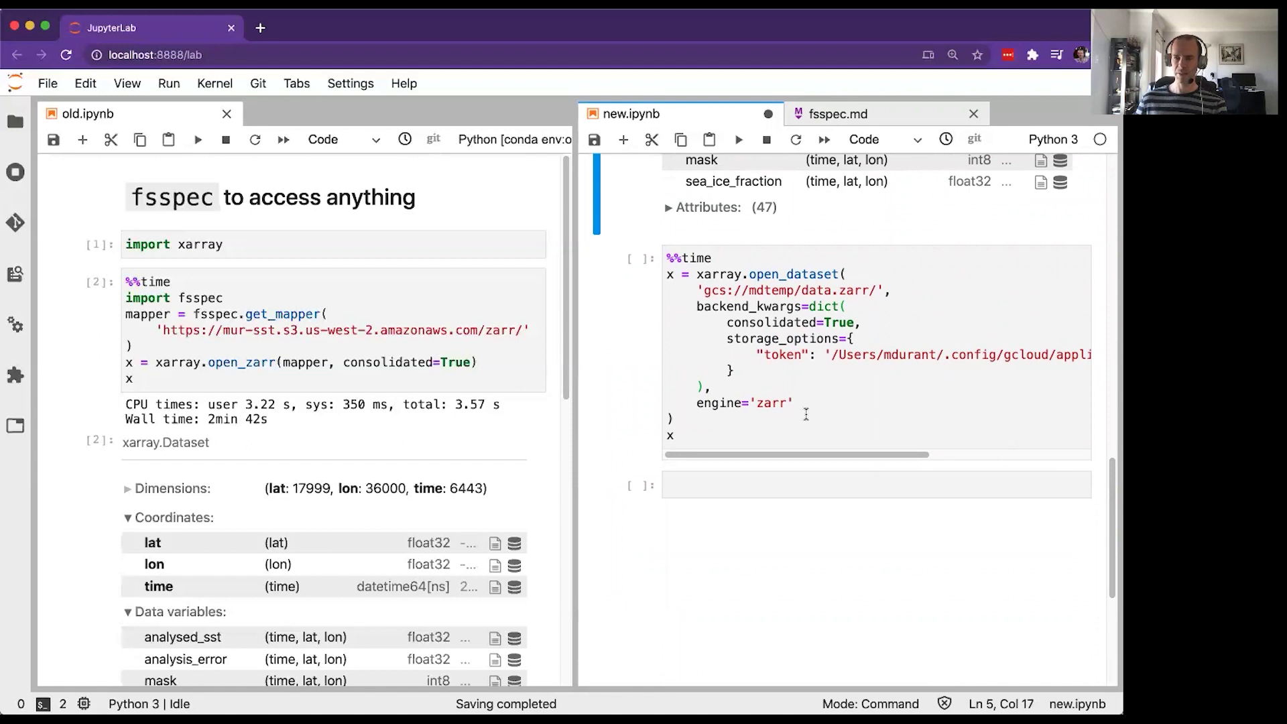
Highlight the gcs protocol and token storage option in the gcs:// cell, then run it.
left_click(691, 440)
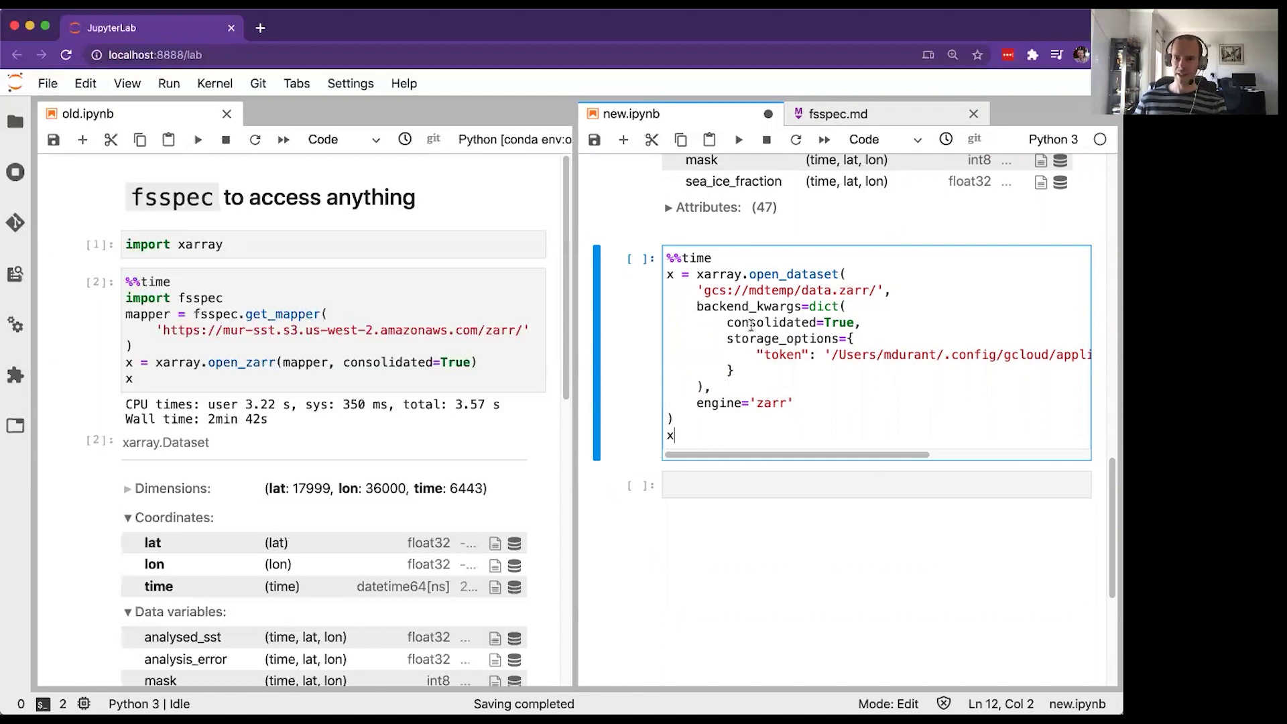
left_click_drag(703, 289, 727, 291)
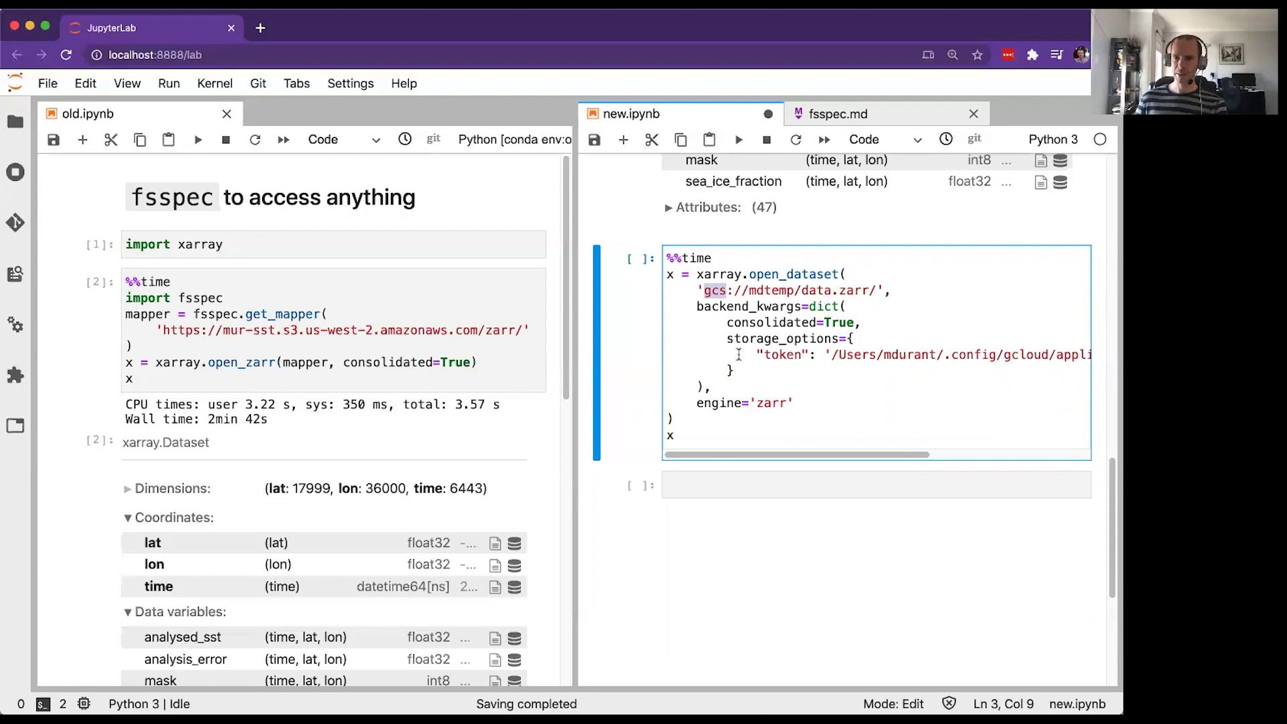
double_click(780, 355)
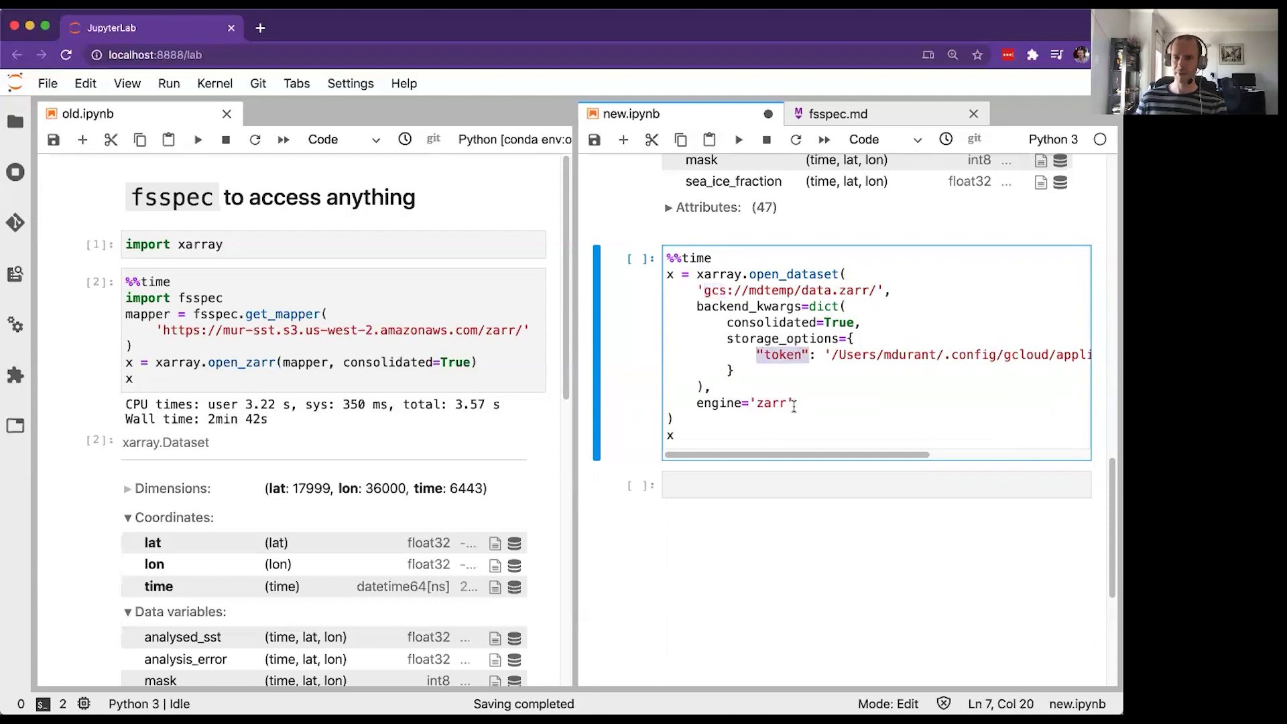
left_click(740, 436)
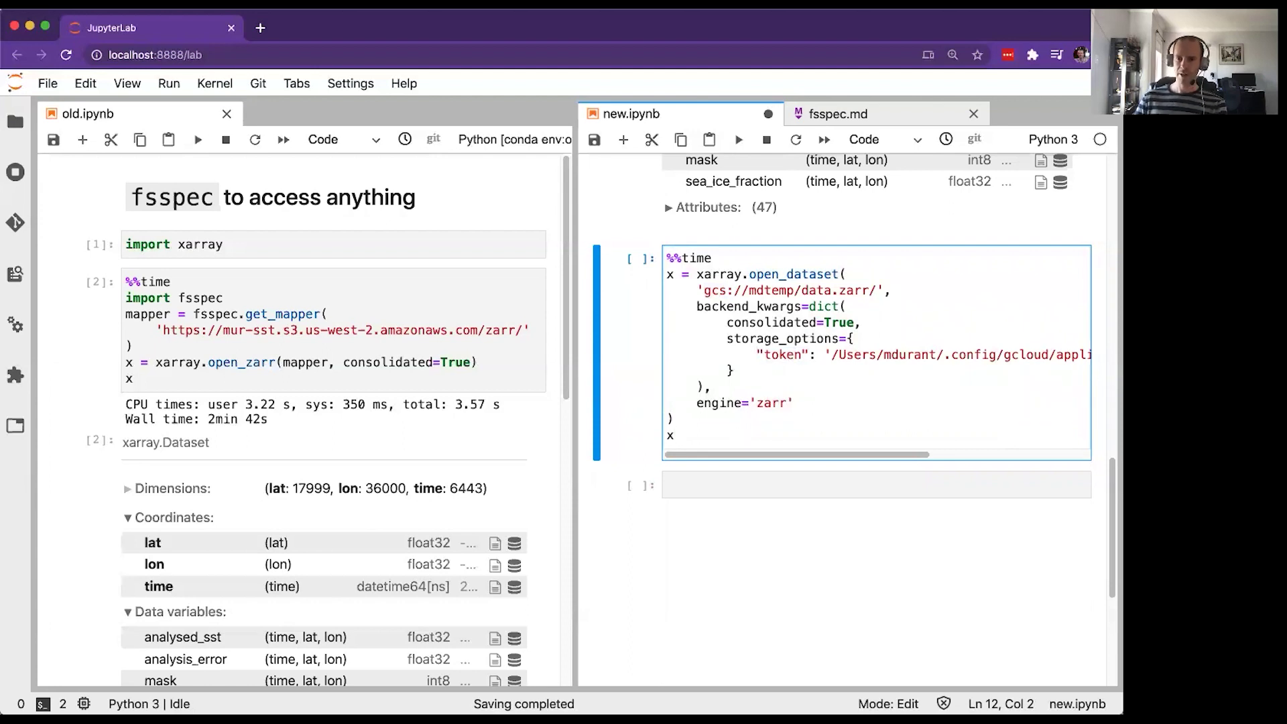
key("shift+Return")
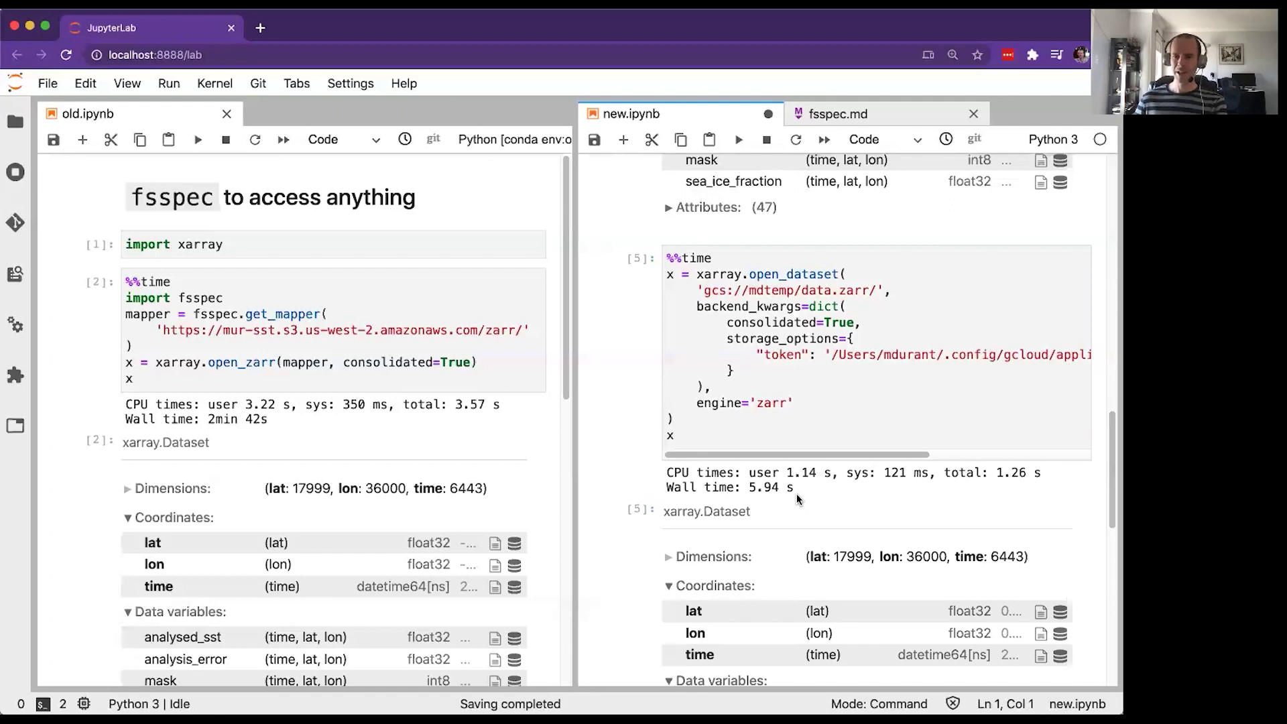
scroll(867, 564, "down", 3)
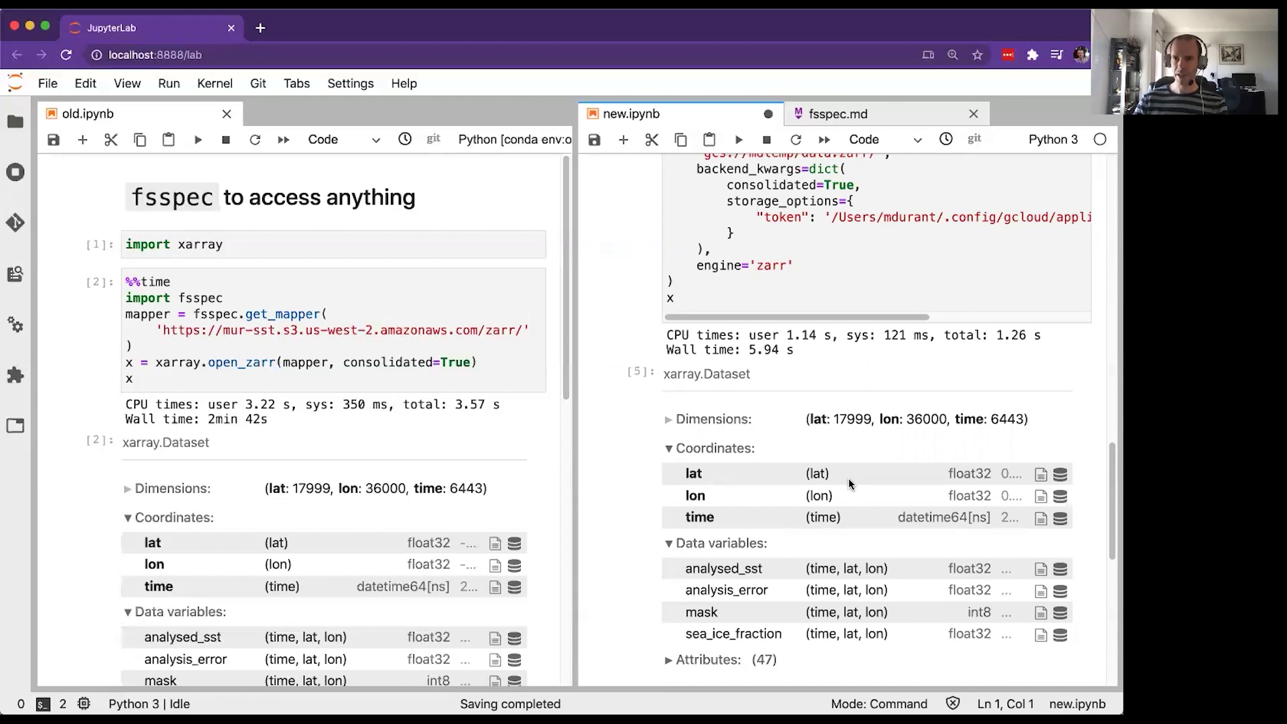
Save new.ipynb with the 5.94 s GCS Dataset output displayed.
key("ctrl+s")
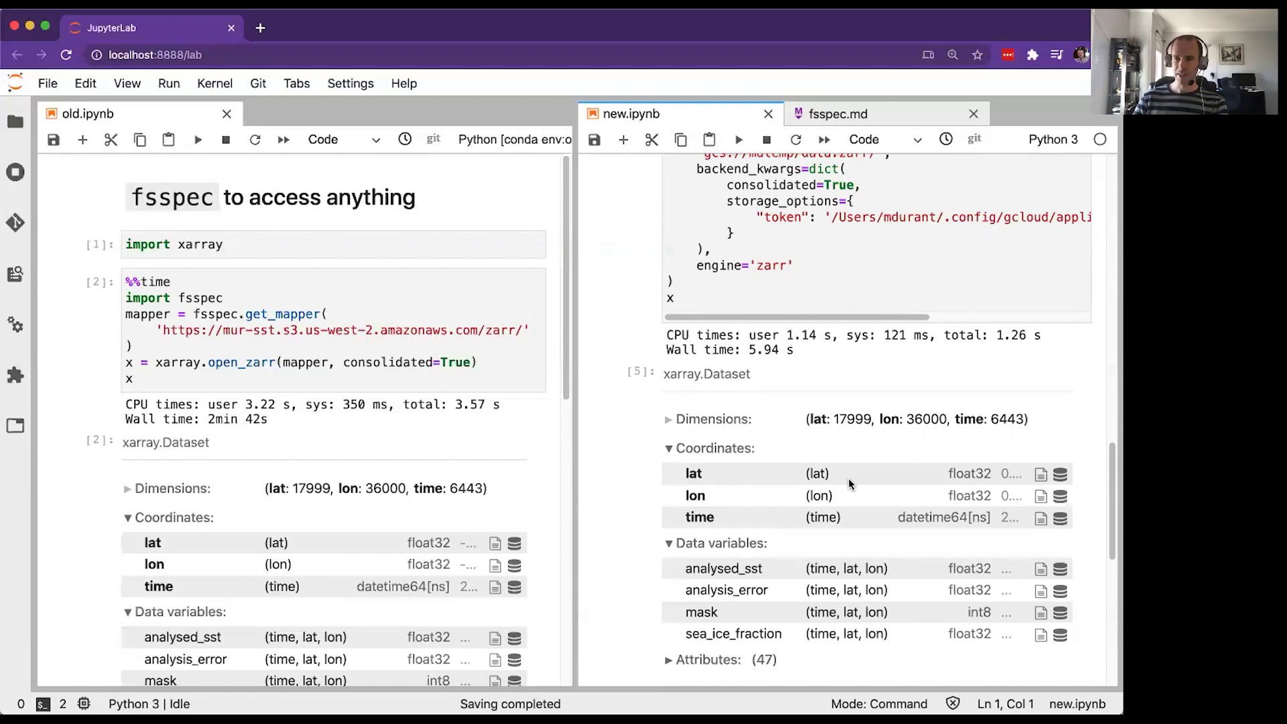